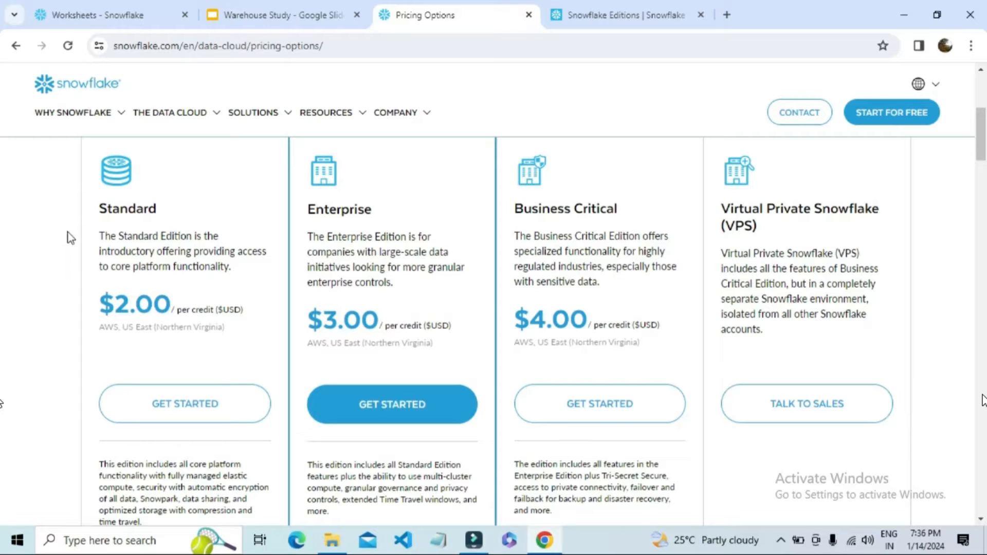
# Read through the Standard, Enterprise and Business Critical edition descriptions on the Snowflake pricing page
pyautogui.moveTo(125, 237); pyautogui.dragTo(151, 248)
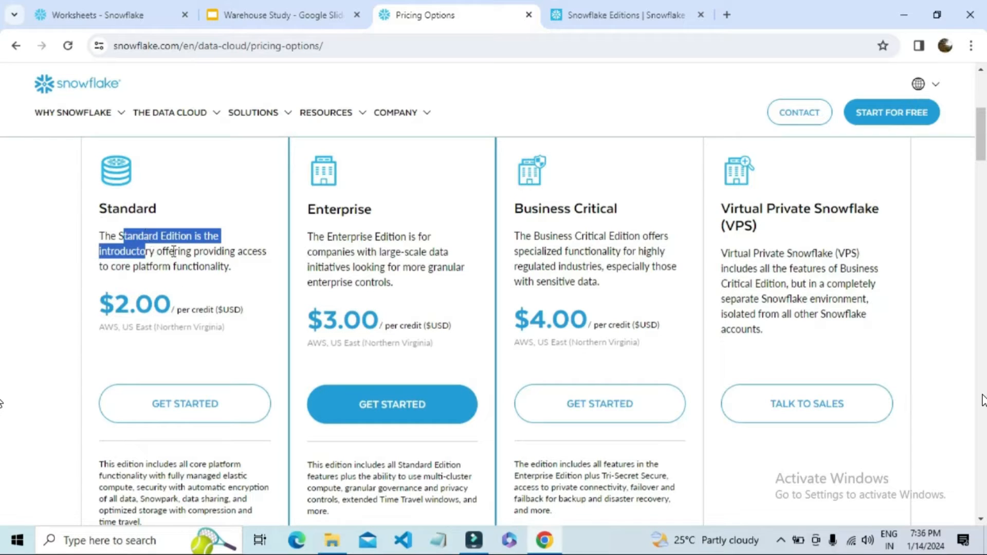
pyautogui.click(173, 250)
pyautogui.click(325, 237)
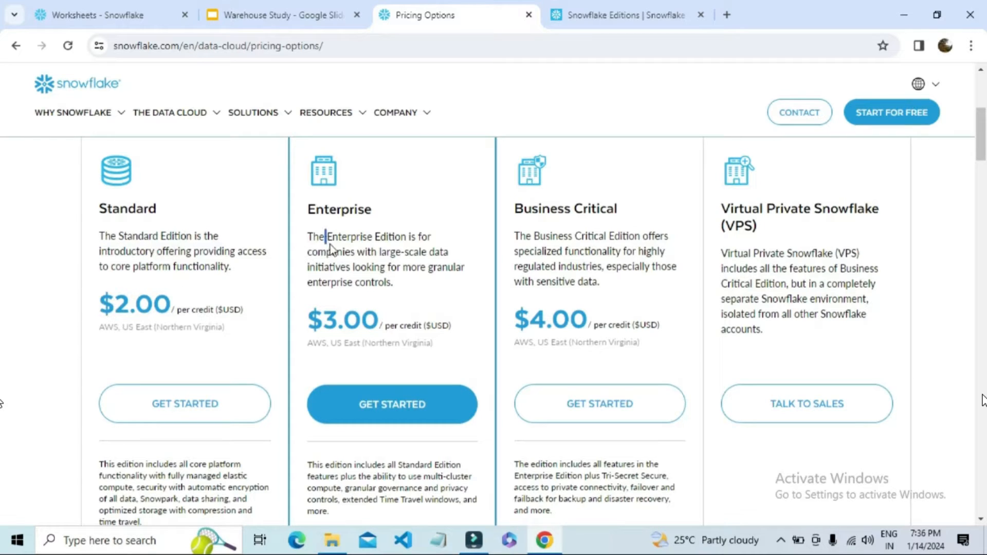
pyautogui.moveTo(331, 251); pyautogui.dragTo(344, 260)
pyautogui.click(346, 250)
pyautogui.moveTo(351, 237); pyautogui.dragTo(355, 252)
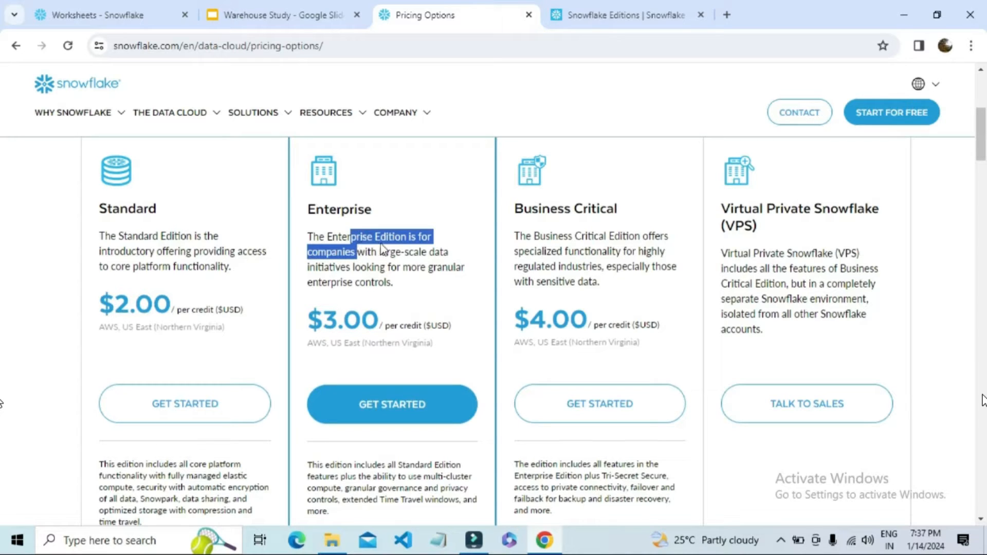
pyautogui.click(381, 250)
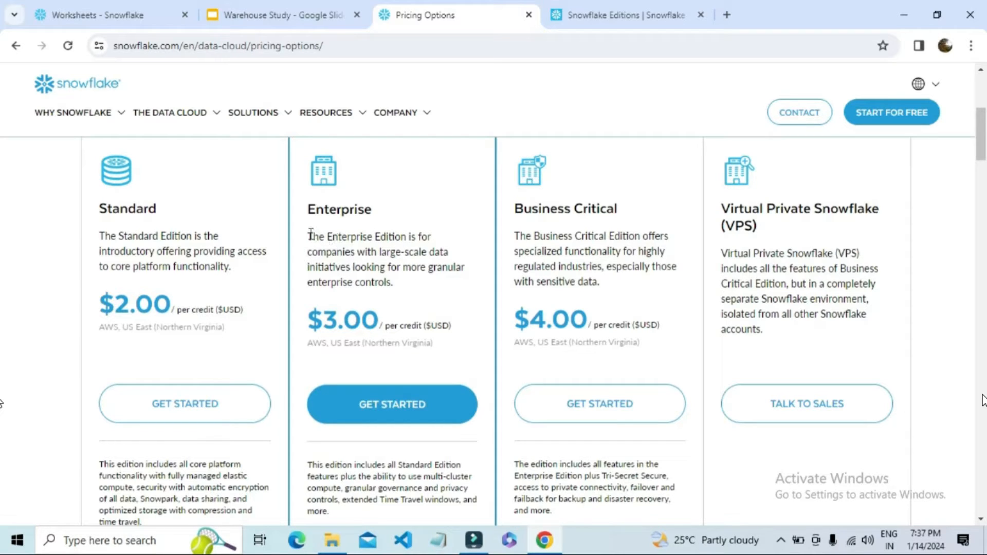
pyautogui.moveTo(309, 236); pyautogui.dragTo(374, 267)
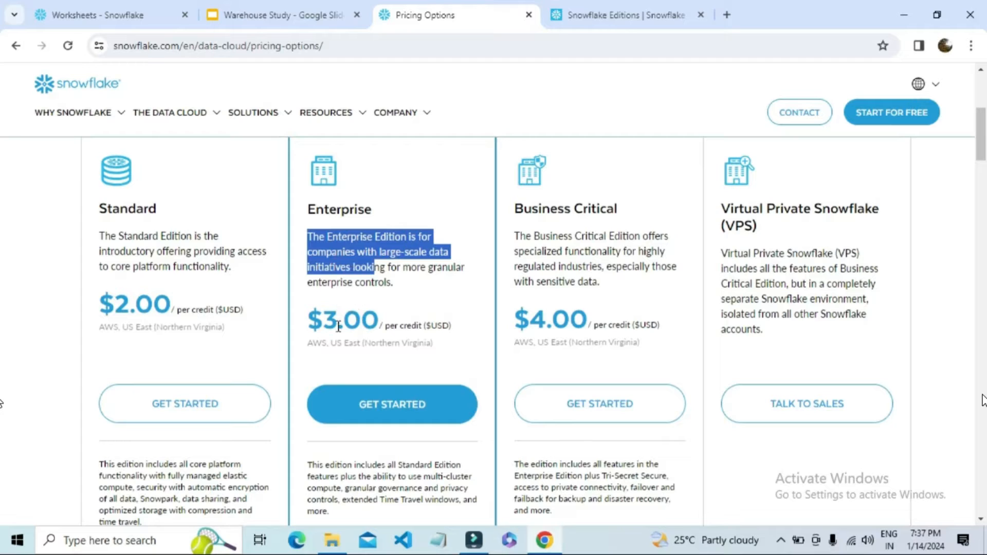
pyautogui.click(517, 236)
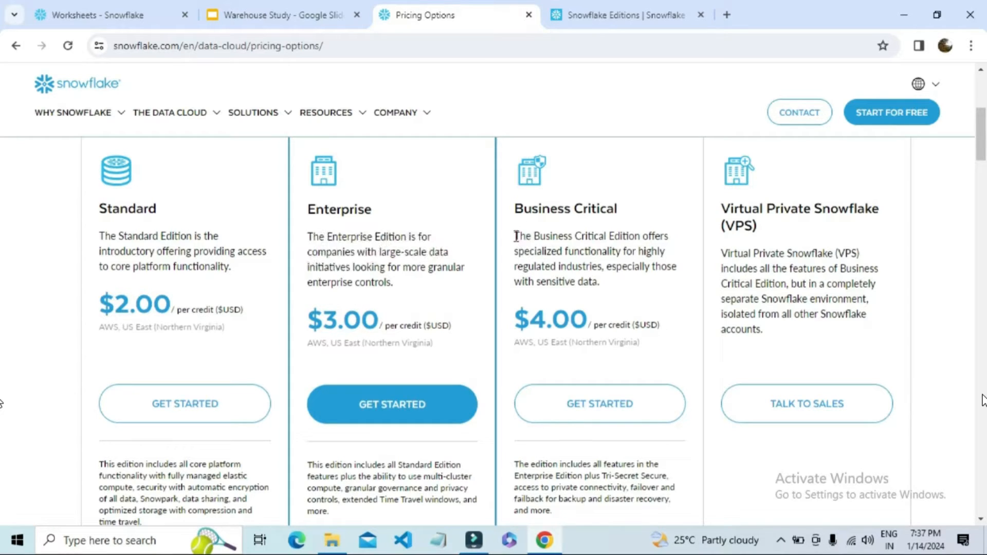
pyautogui.moveTo(517, 236); pyautogui.dragTo(560, 281)
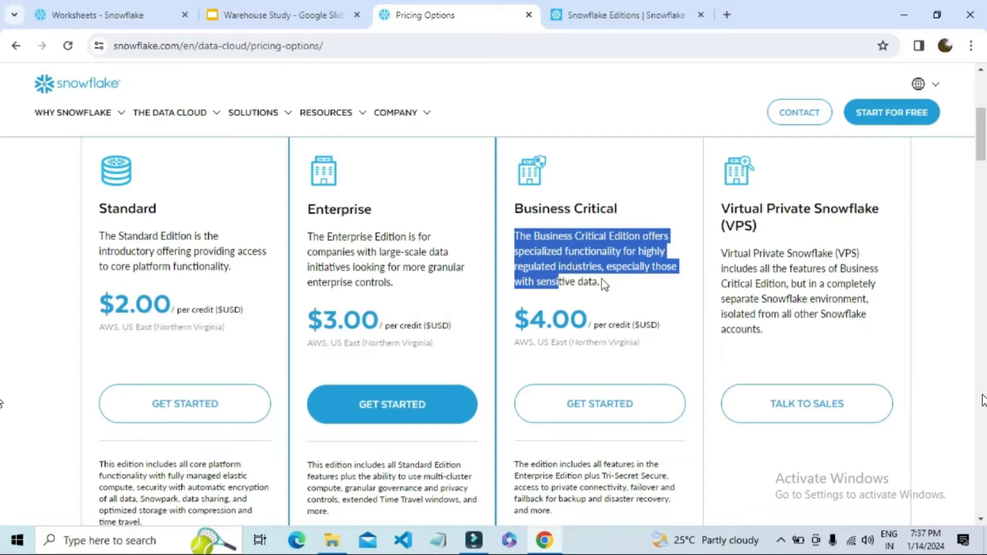
pyautogui.moveTo(602, 282); pyautogui.dragTo(524, 243)
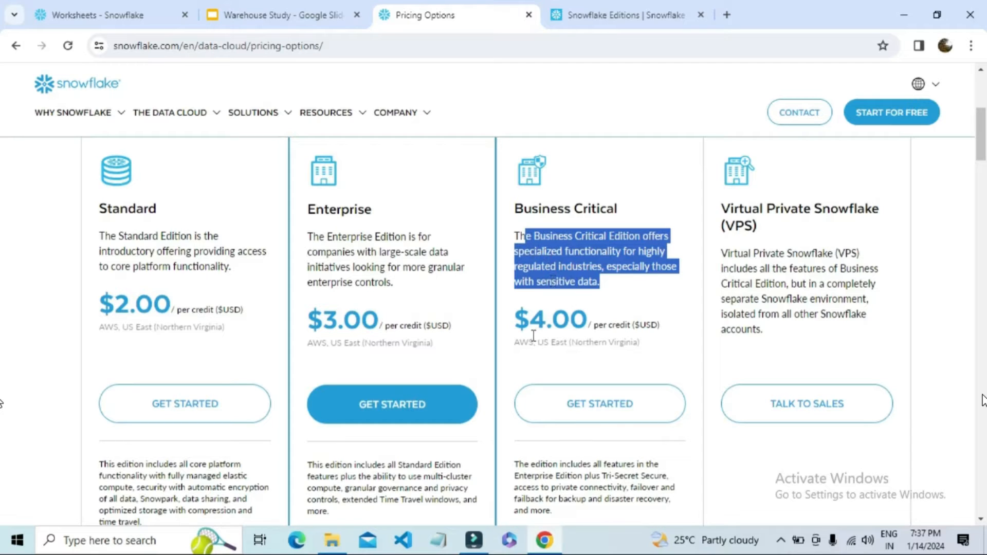
pyautogui.tripleClick(549, 282)
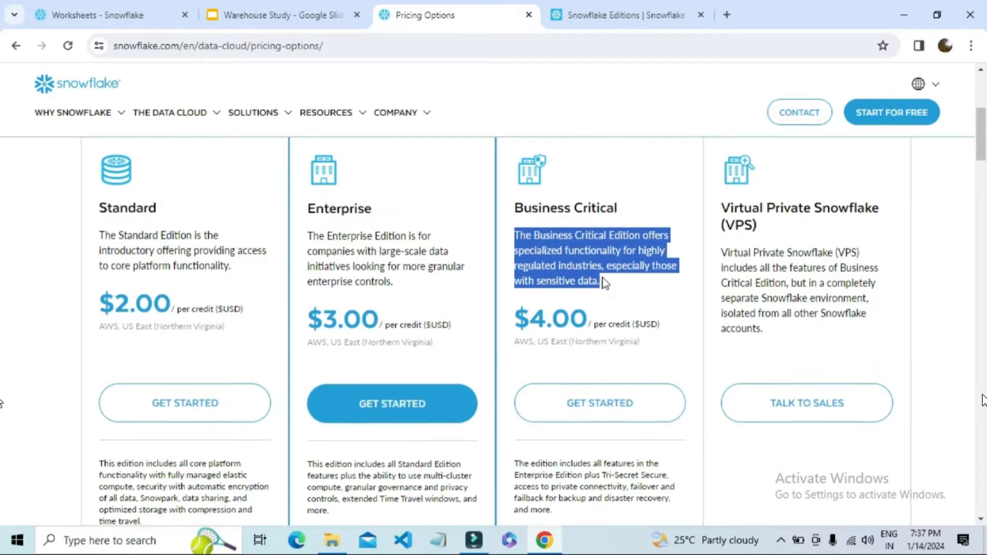
# Examine the On-Demand Storage and Capacity Storage prices and their region in the Optimized Storage section
pyautogui.scroll(-3, 604, 283)
pyautogui.scroll(-6, 603, 284)
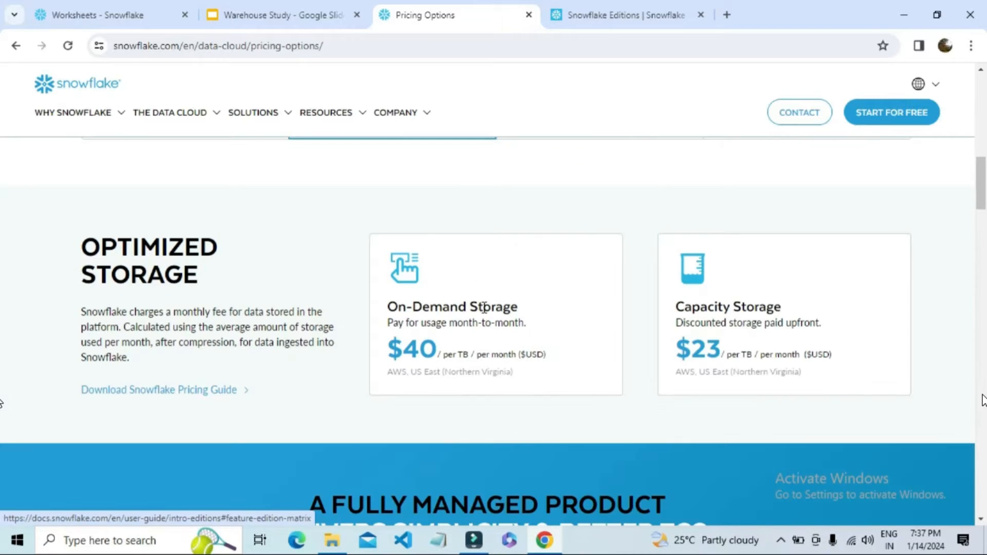
pyautogui.moveTo(404, 305); pyautogui.dragTo(523, 307)
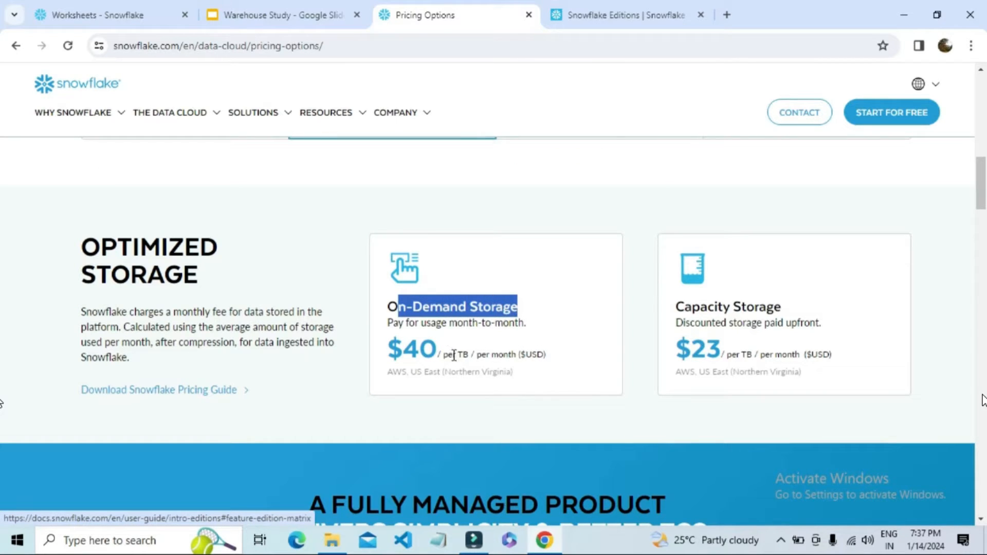
pyautogui.moveTo(782, 307); pyautogui.dragTo(677, 306)
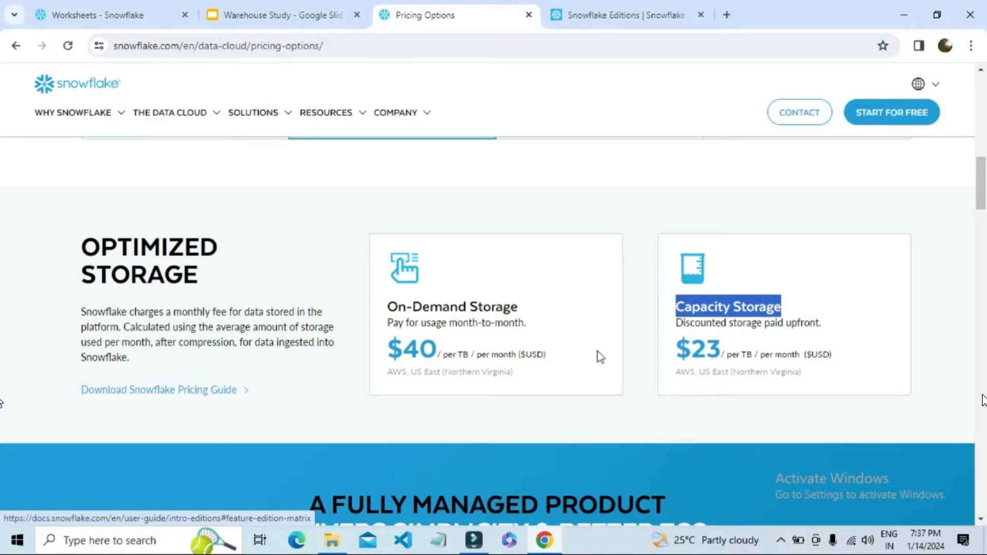
pyautogui.moveTo(726, 350); pyautogui.dragTo(691, 348)
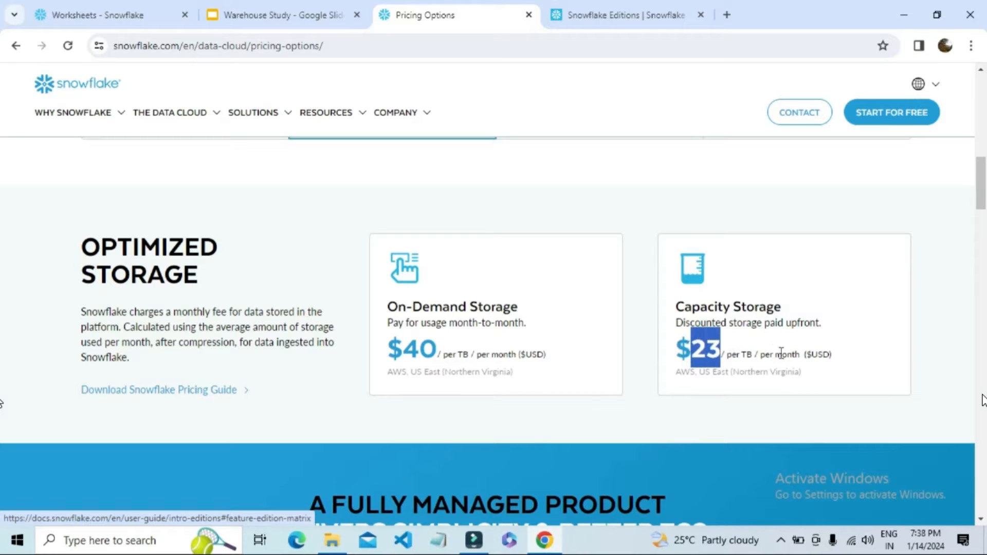
pyautogui.click(780, 355)
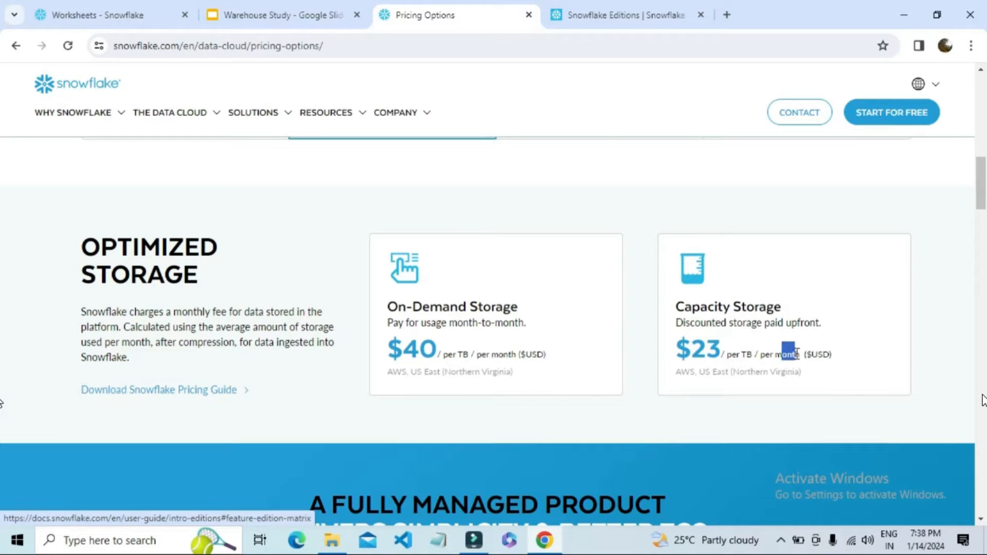
pyautogui.tripleClick(729, 370)
pyautogui.doubleClick(419, 349)
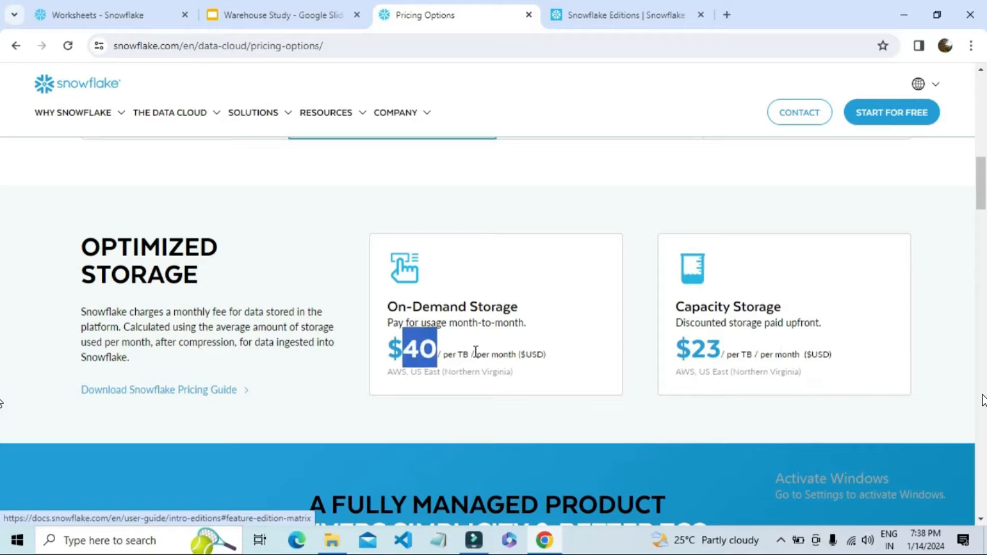
pyautogui.moveTo(388, 375); pyautogui.dragTo(531, 378)
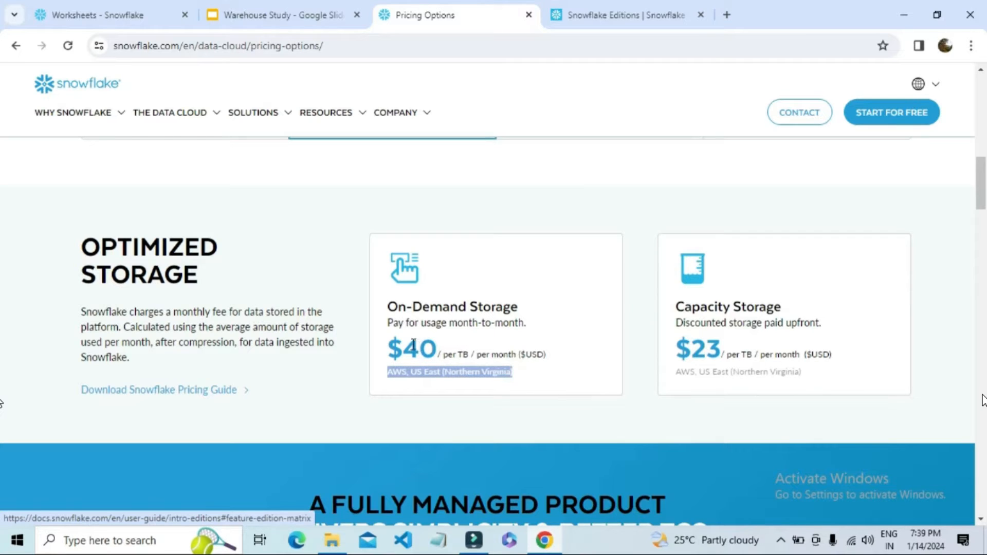
pyautogui.scroll(15, 548, 370)
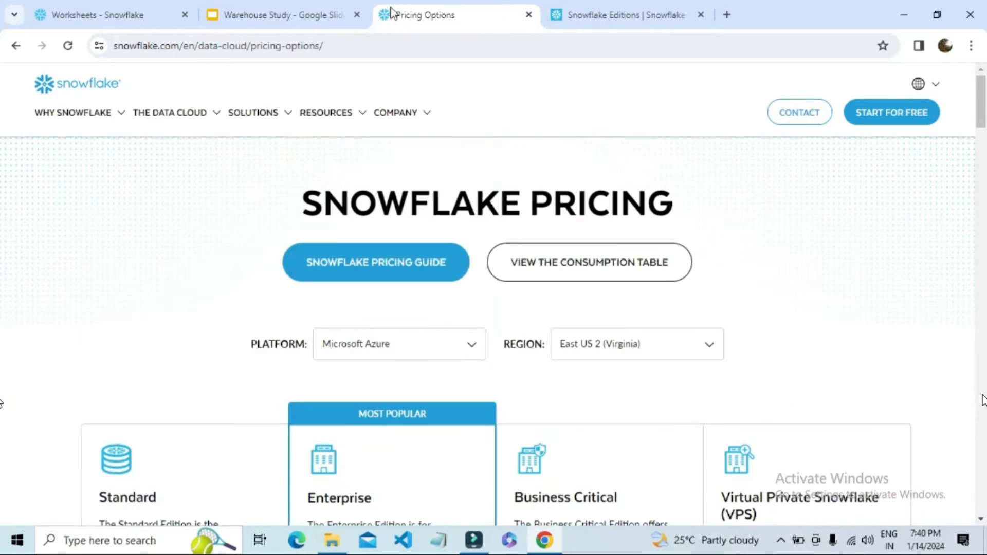
# Switch to the Warehouse Study presentation and review the item on creating a warehouse with the UI and SQL
pyautogui.click(295, 13)
pyautogui.click(821, 191)
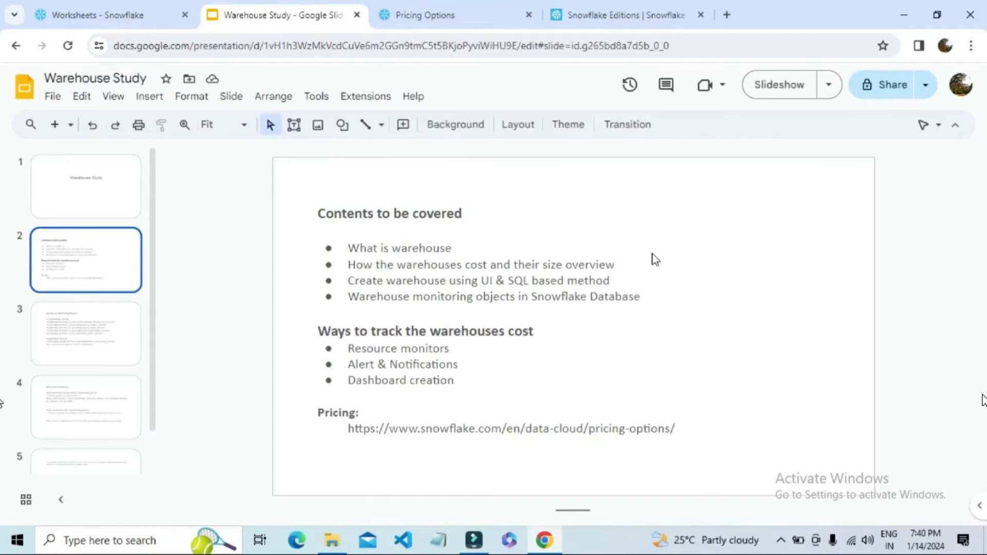
pyautogui.moveTo(422, 281); pyautogui.dragTo(506, 280)
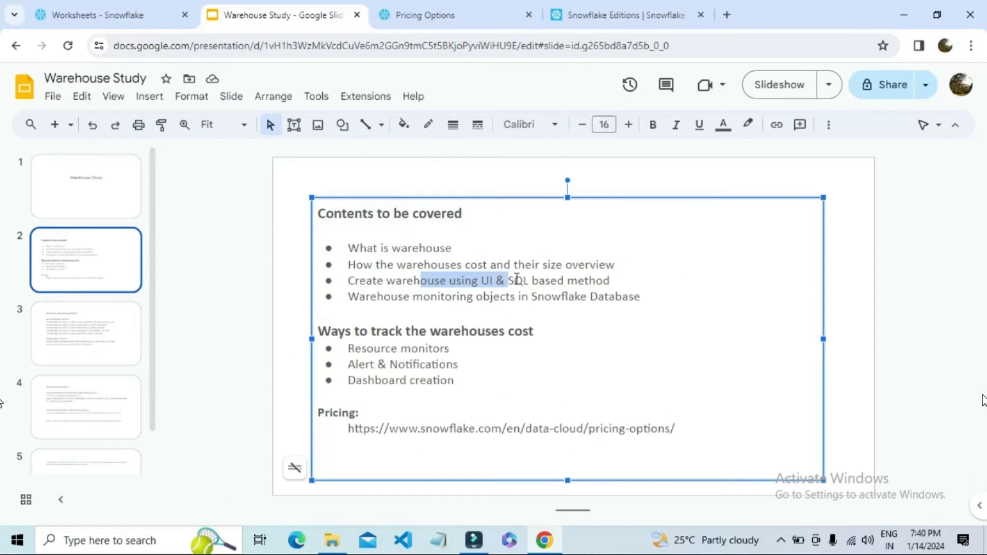
pyautogui.click(495, 282)
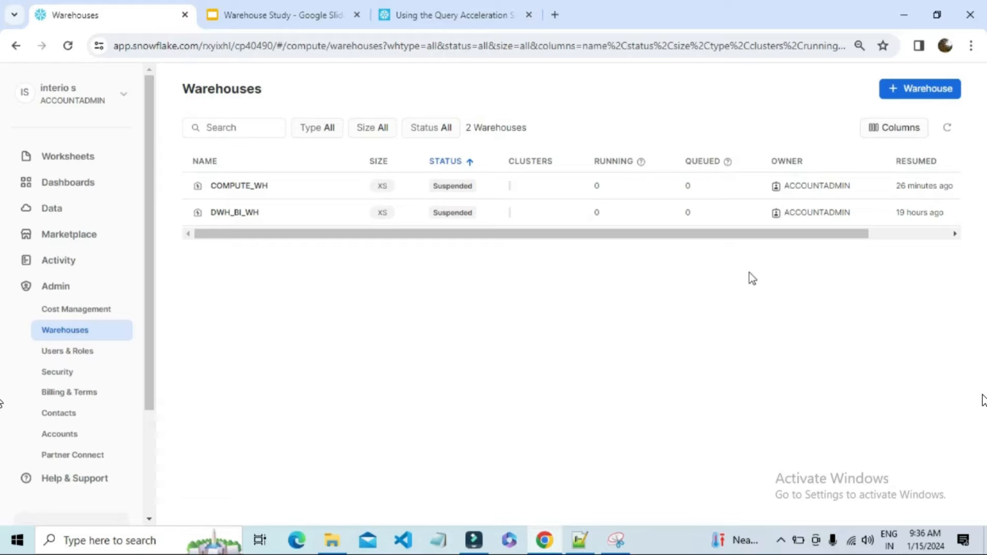
# Start a new warehouse from the Snowflake Warehouses page and name it DEV_WH
pyautogui.click(913, 90)
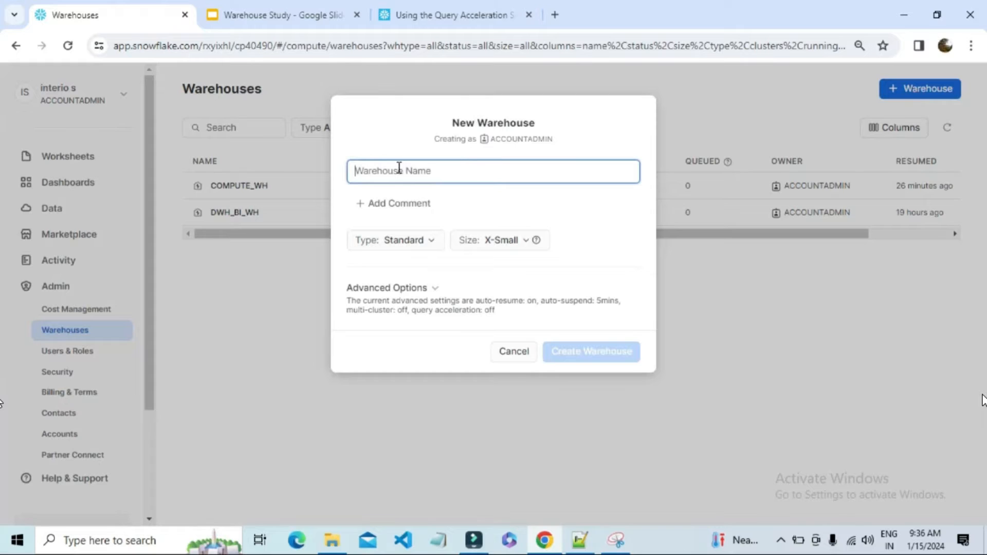
pyautogui.write('D')
pyautogui.press('BackSpace')
pyautogui.write('D')
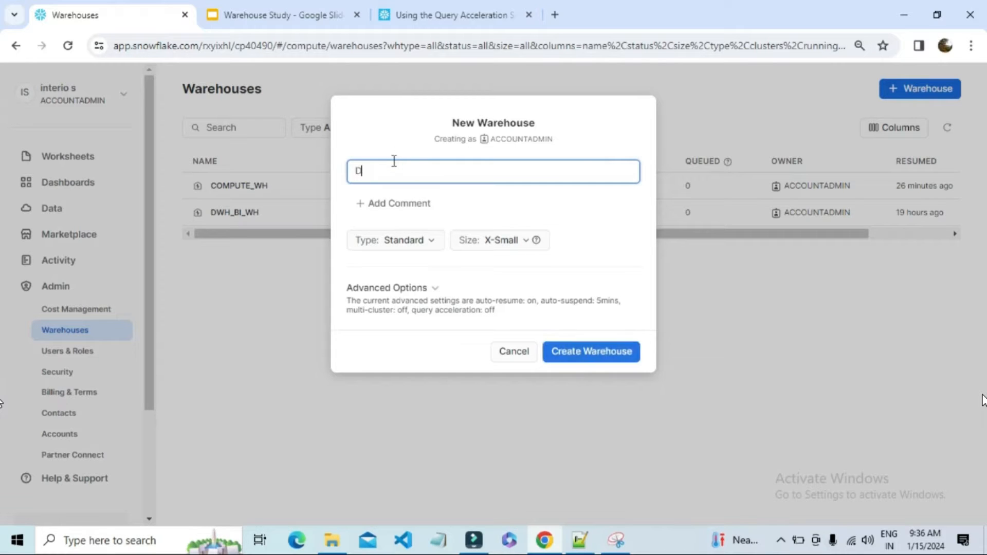
pyautogui.write('EV_WH')
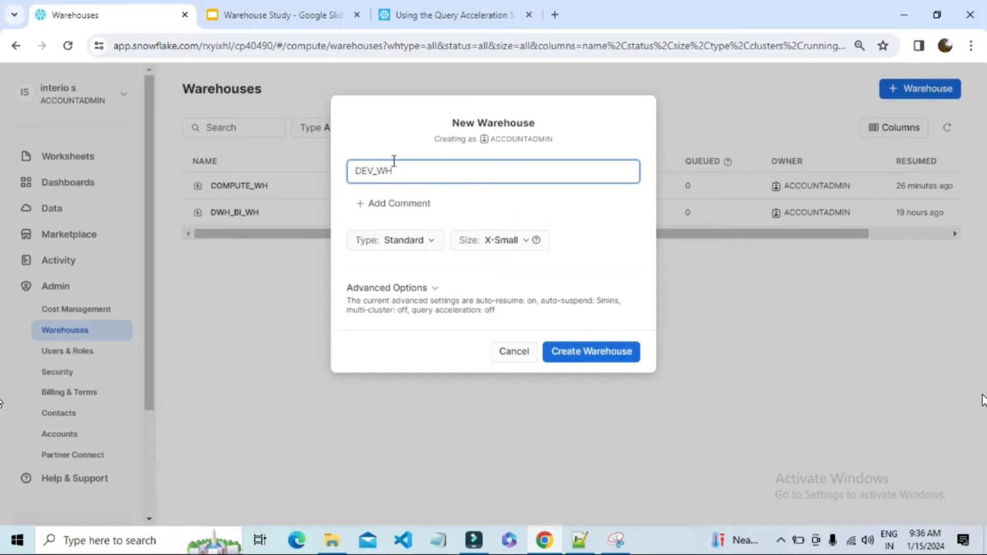
# Add the comment "It is a ddveloper warehouse" to the new warehouse
pyautogui.click(396, 205)
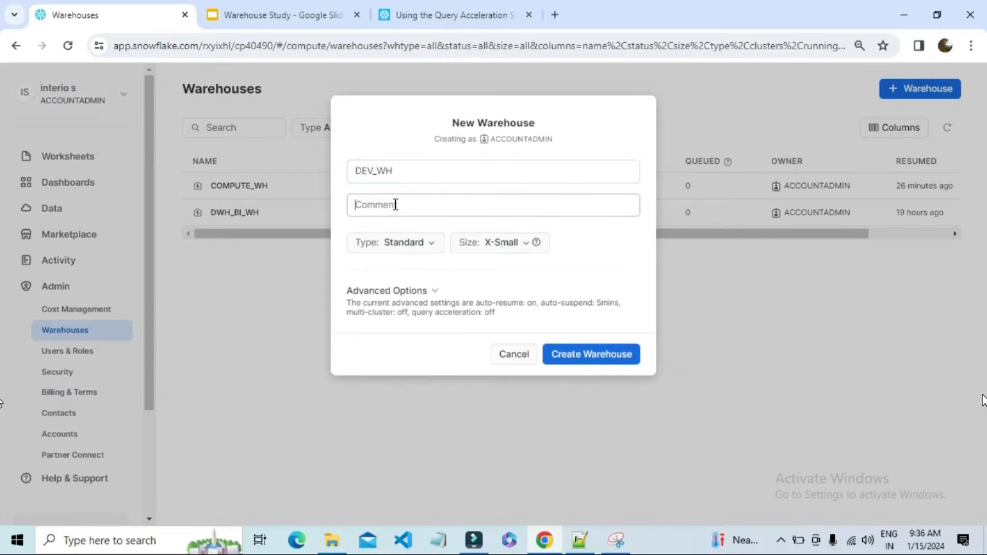
pyautogui.write('It ')
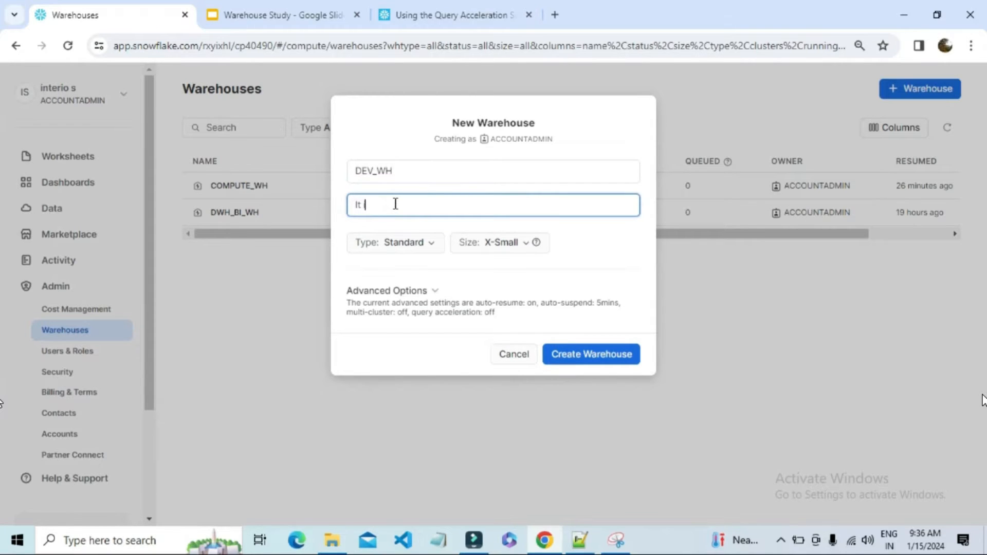
pyautogui.write('is a ddveloper warehouse')
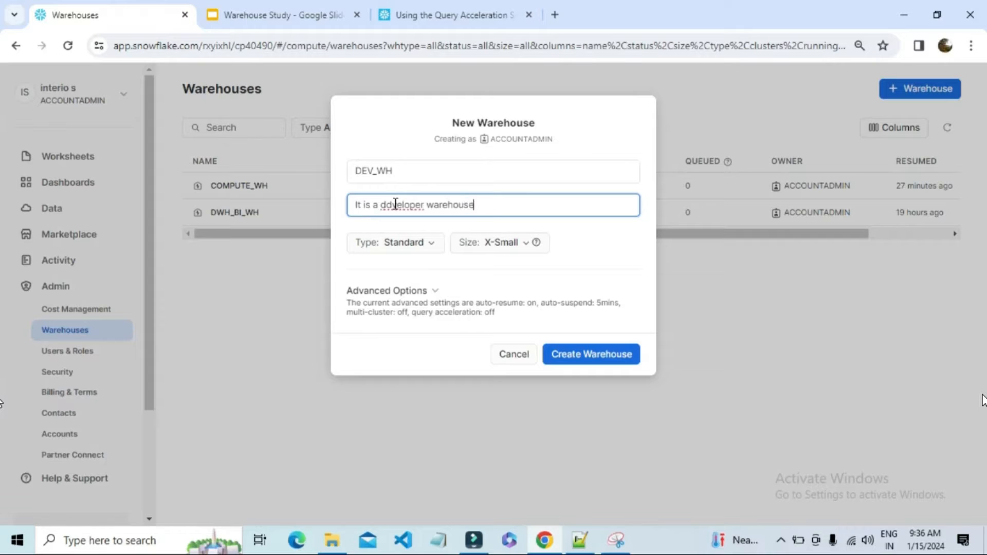
# Set the new warehouse's type to Snowpark-optimized and look at the sizes offered for that type
pyautogui.click(417, 243)
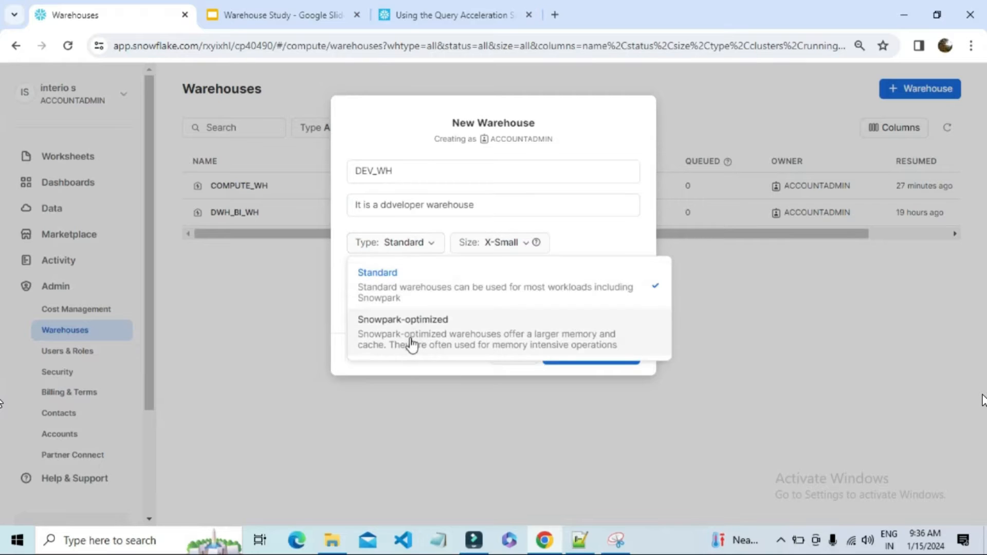
pyautogui.click(418, 244)
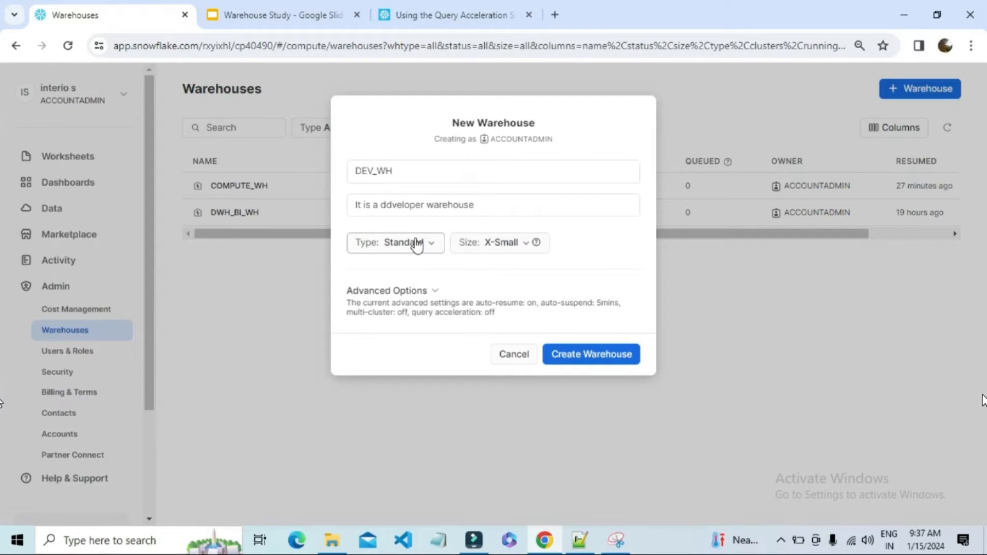
pyautogui.click(417, 245)
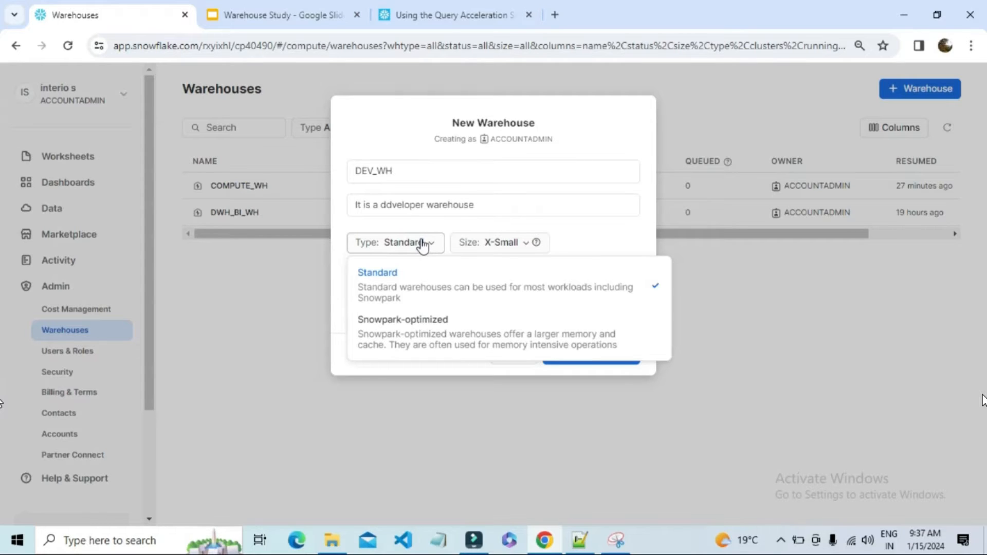
pyautogui.click(431, 338)
pyautogui.click(464, 246)
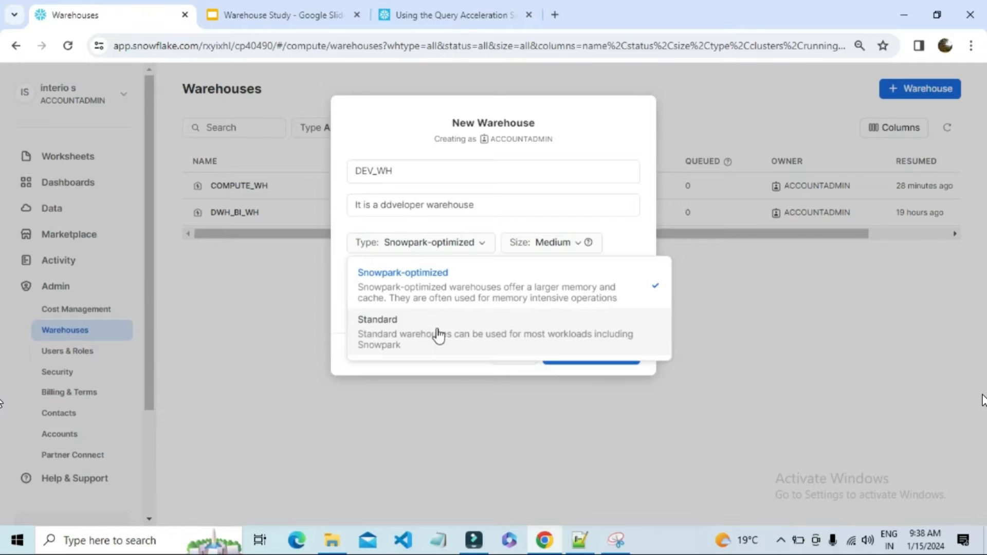
pyautogui.click(453, 278)
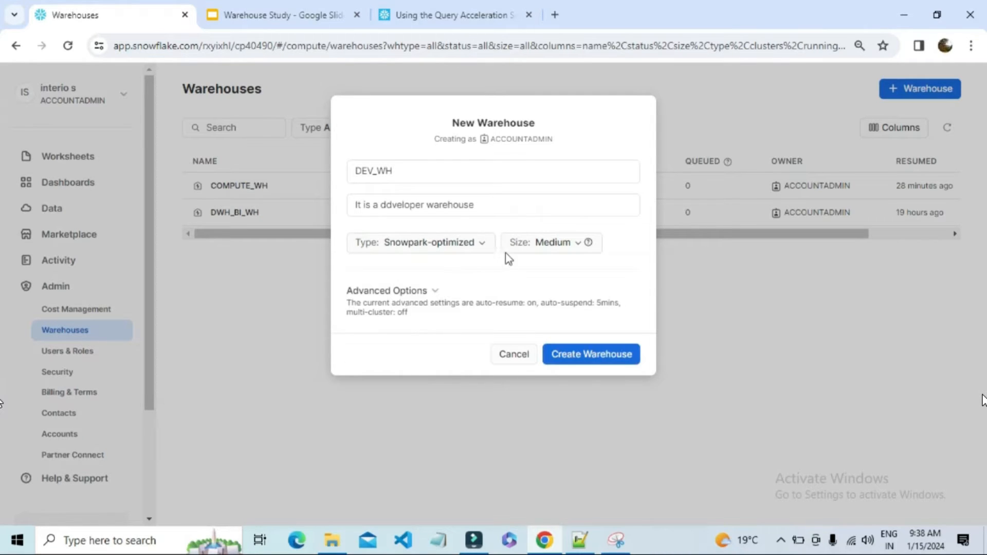
pyautogui.click(559, 245)
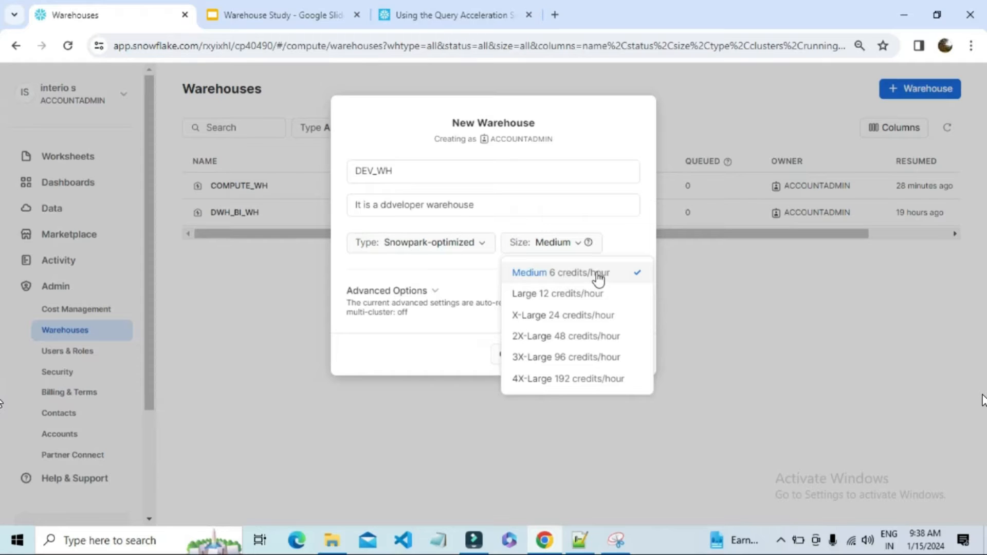
# Set the new warehouse's type to Standard and look at the sizes and types offered
pyautogui.click(473, 244)
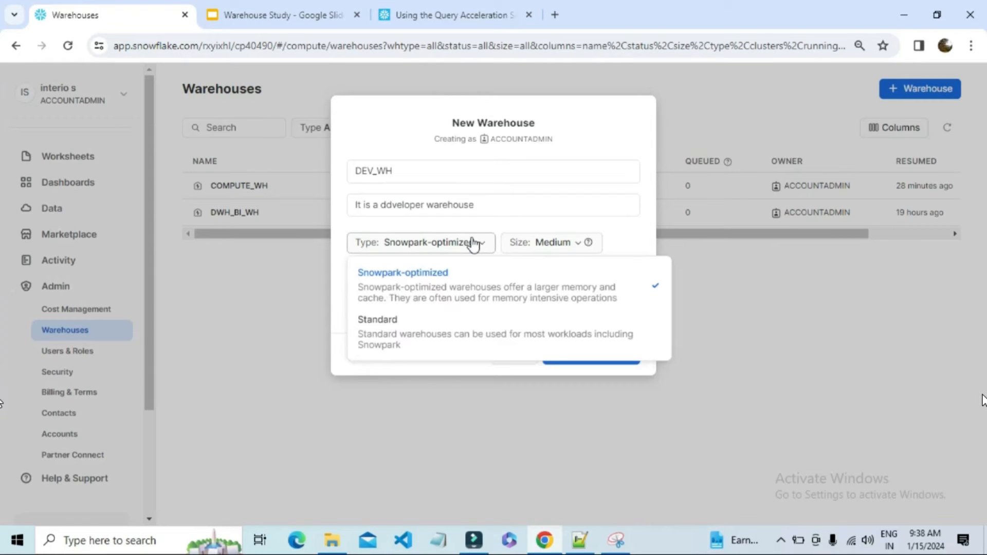
pyautogui.click(416, 332)
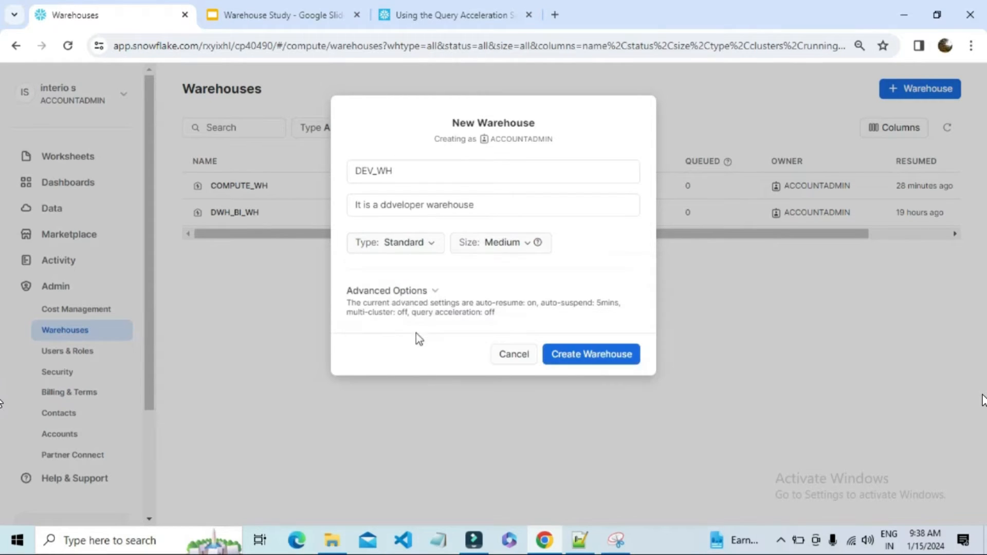
pyautogui.click(509, 249)
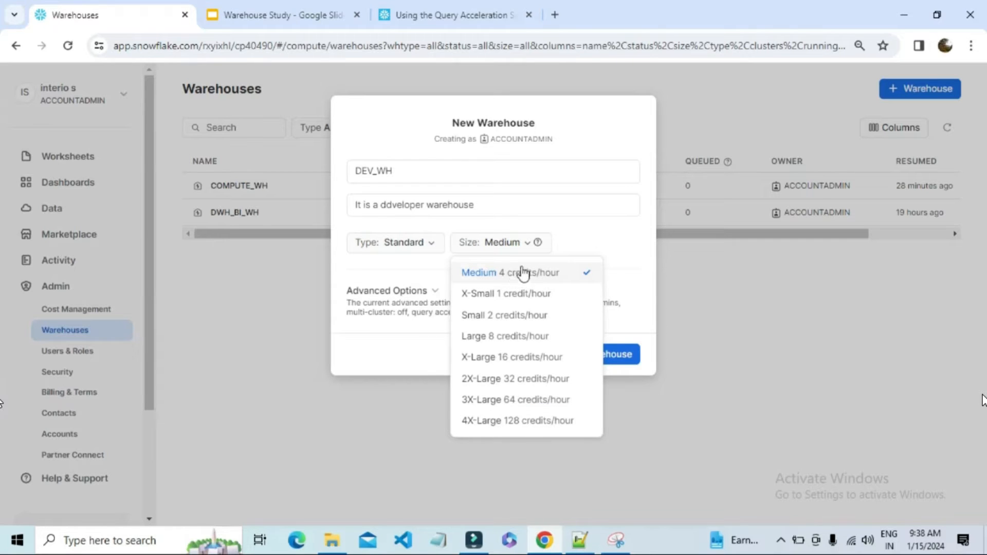
pyautogui.click(577, 242)
pyautogui.click(433, 245)
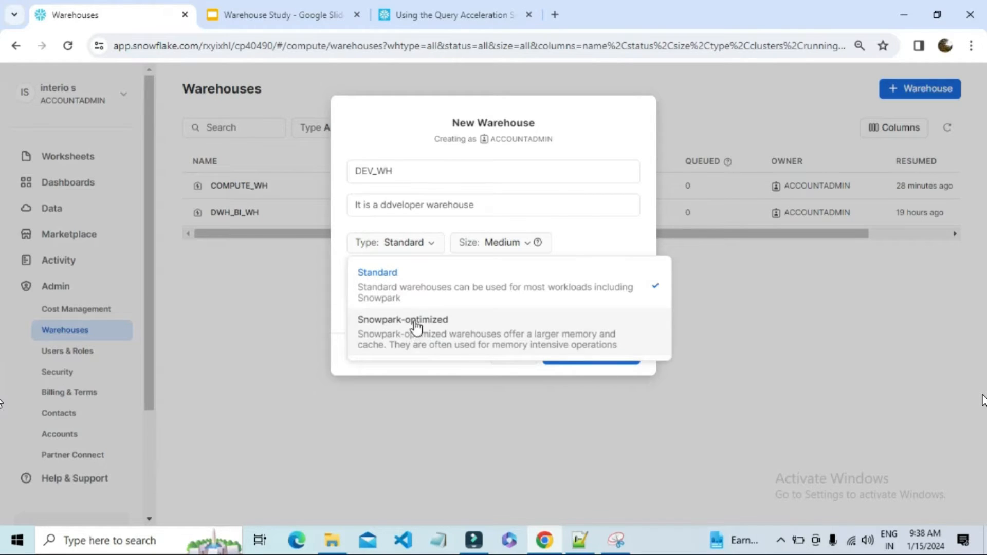
# Show the new warehouse's advanced options and select the auto-suspend inactivity period
pyautogui.click(422, 291)
pyautogui.click(519, 243)
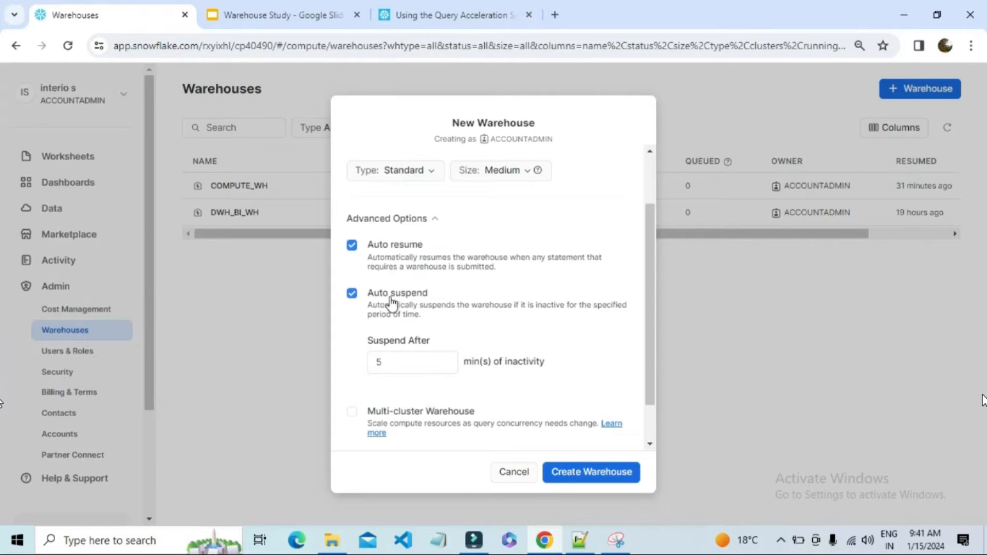
pyautogui.doubleClick(383, 363)
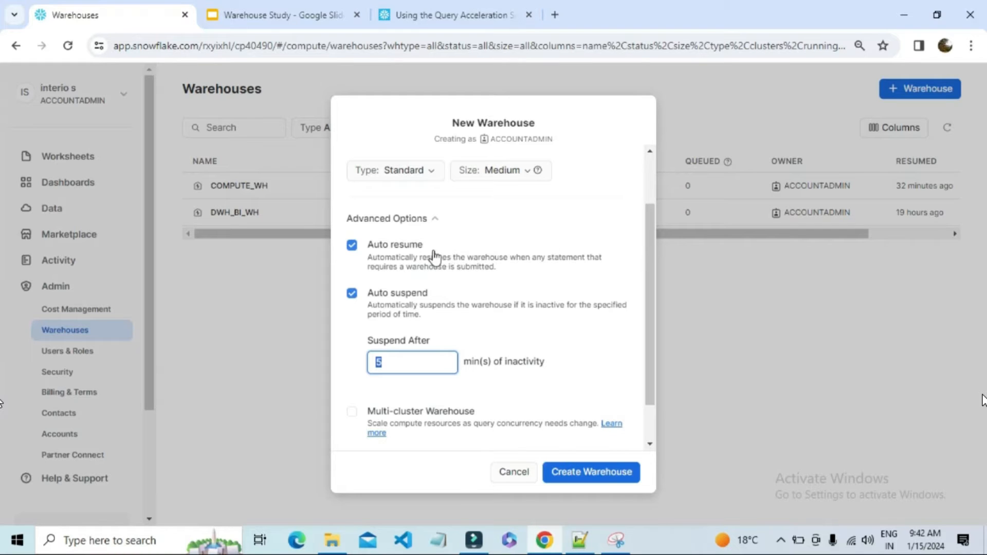
# Make the new warehouse multi-cluster and review its minimum clusters, maximum clusters and scaling policy settings
pyautogui.scroll(-1, 427, 268)
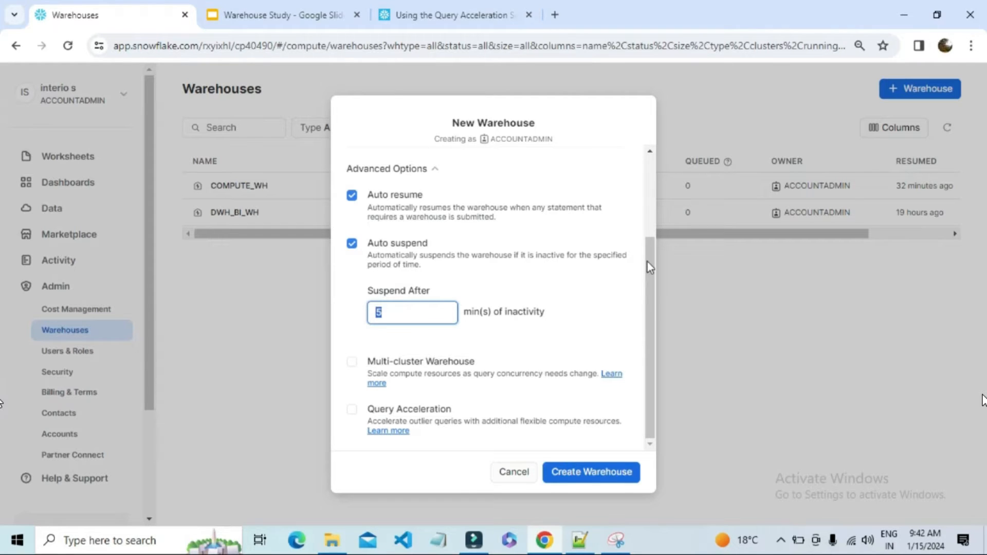
pyautogui.moveTo(647, 262)
pyautogui.mouseDown()
pyautogui.moveTo(649, 253)
pyautogui.moveTo(652, 269)
pyautogui.mouseUp()
pyautogui.click(352, 362)
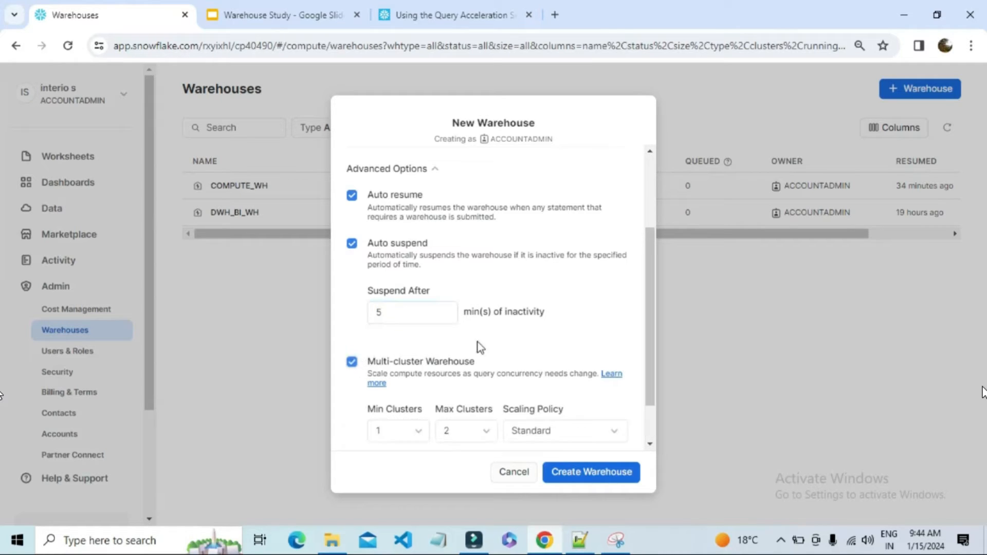
pyautogui.scroll(-2, 538, 318)
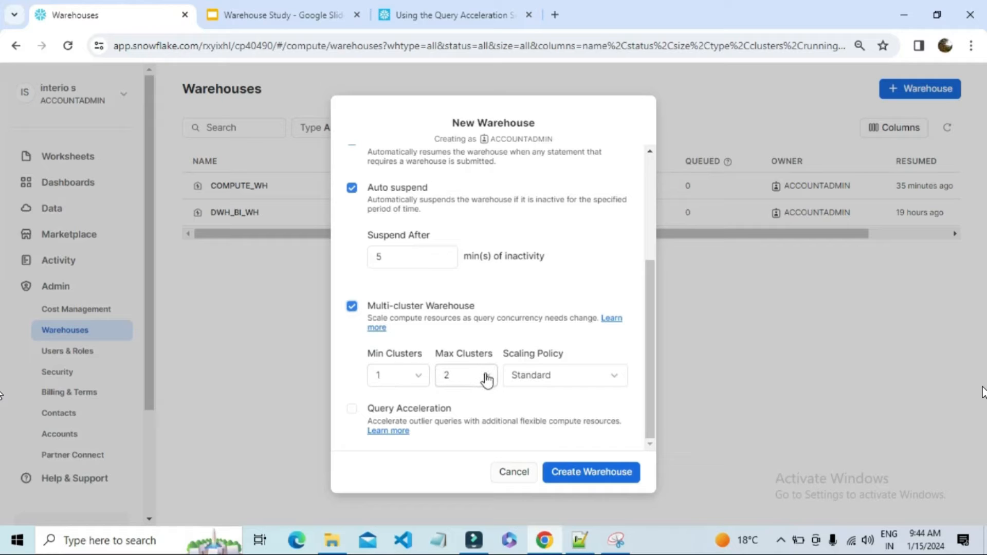
pyautogui.scroll(3, 487, 379)
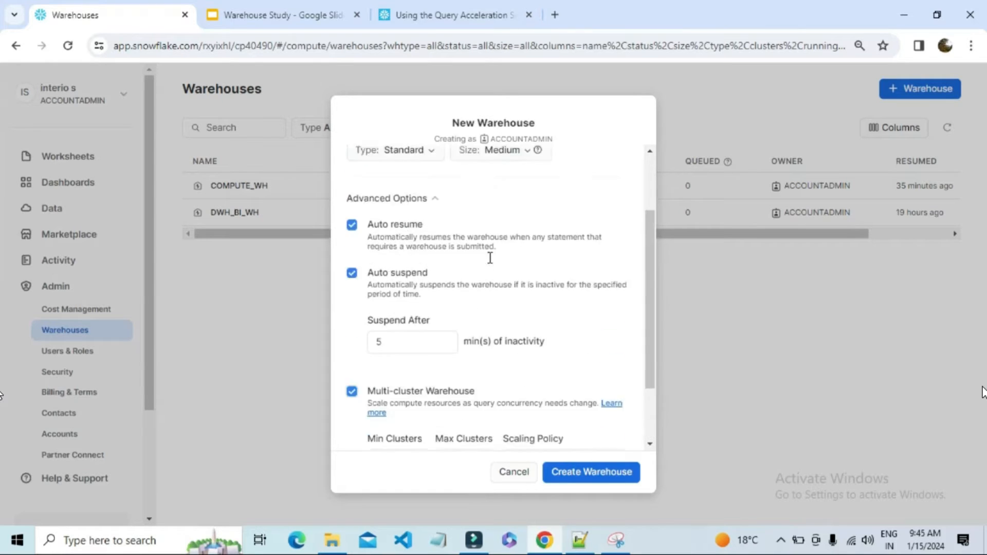
pyautogui.scroll(-3, 502, 232)
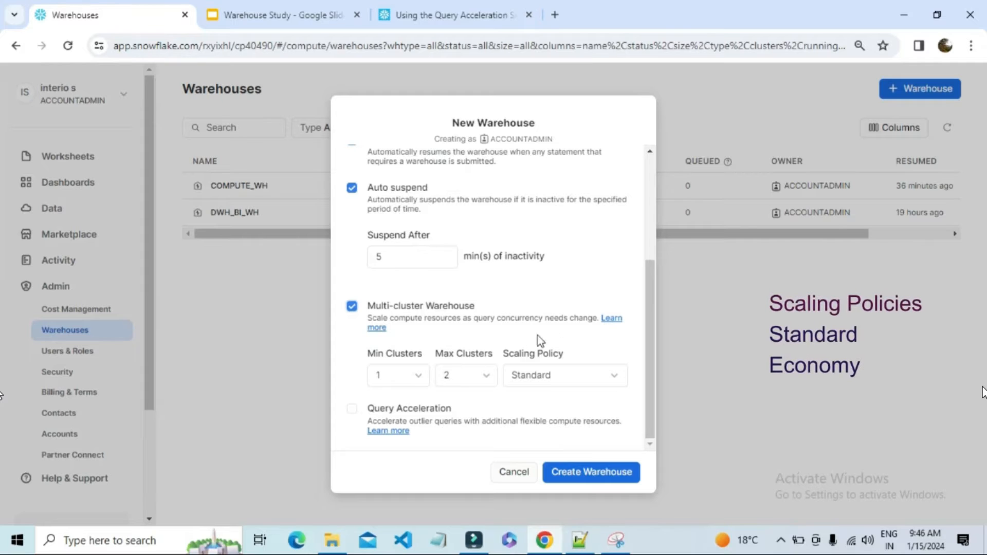
# Look at the scaling policy choices, try Economy for the multi-cluster warehouse, and return the policy to Standard
pyautogui.click(578, 378)
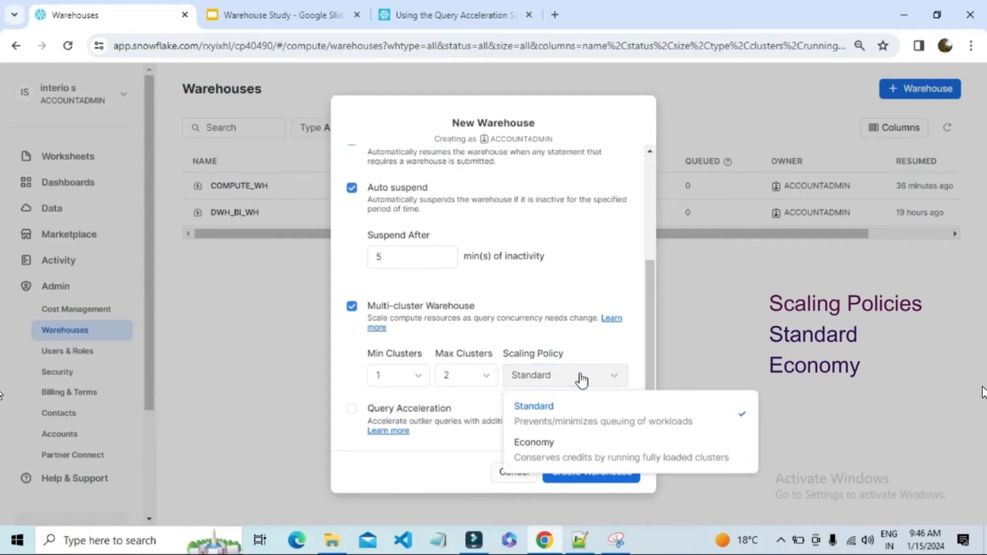
pyautogui.click(568, 381)
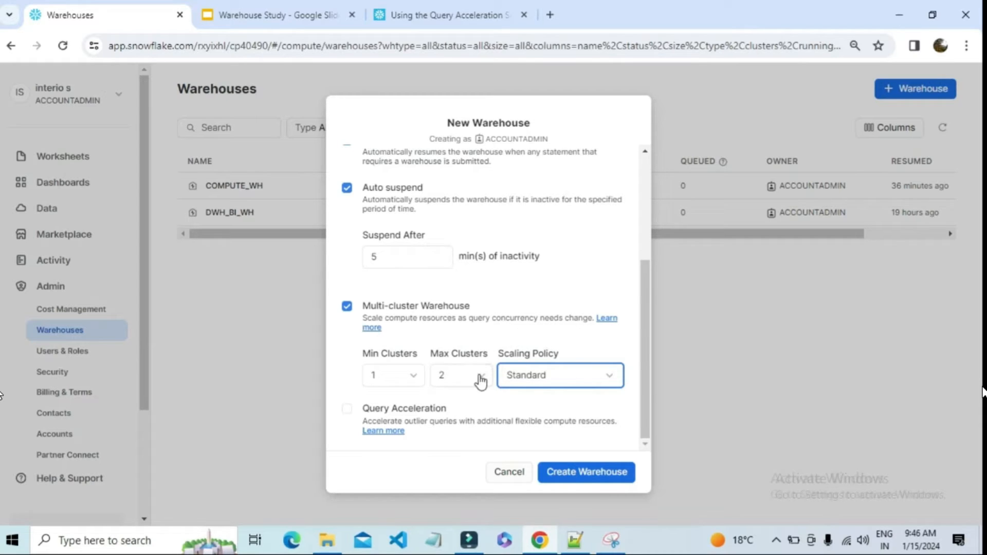
pyautogui.click(562, 379)
pyautogui.click(553, 447)
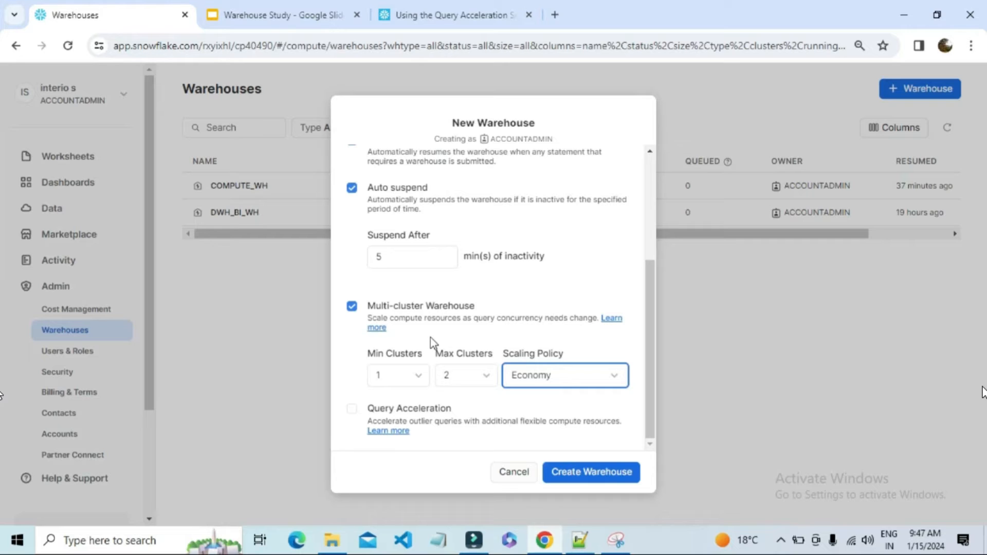
pyautogui.click(569, 377)
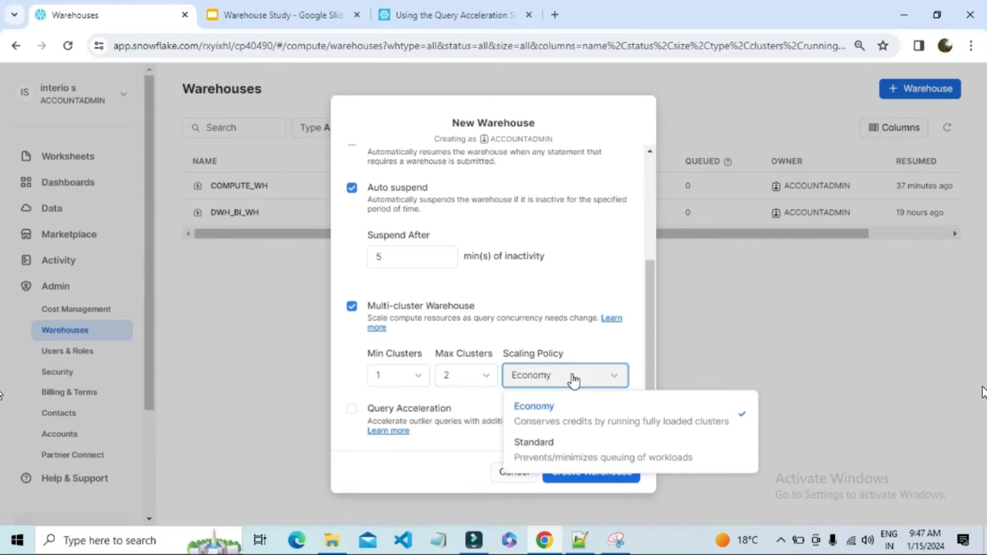
pyautogui.click(545, 450)
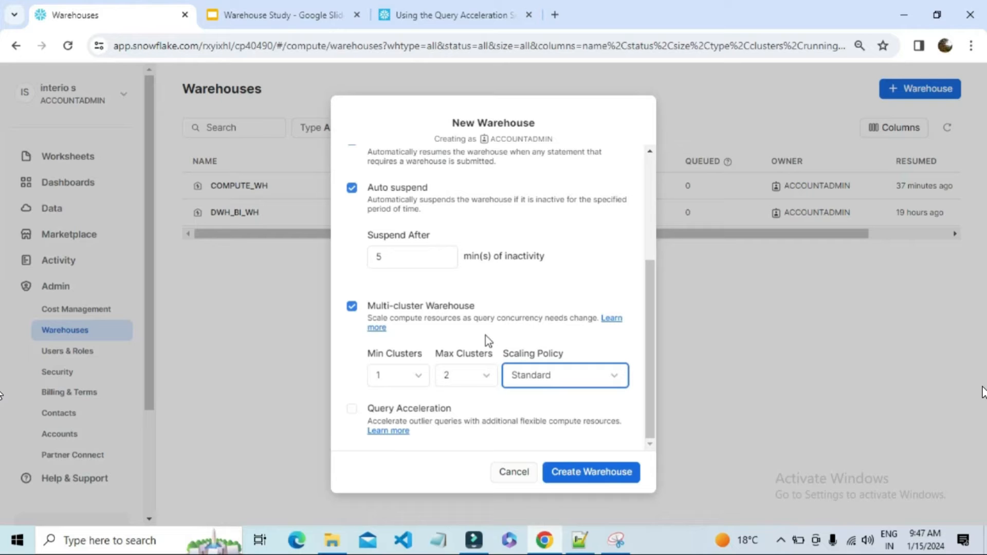
# Enable query acceleration for the new warehouse and compare its scale factor with the warehouse size
pyautogui.click(447, 409)
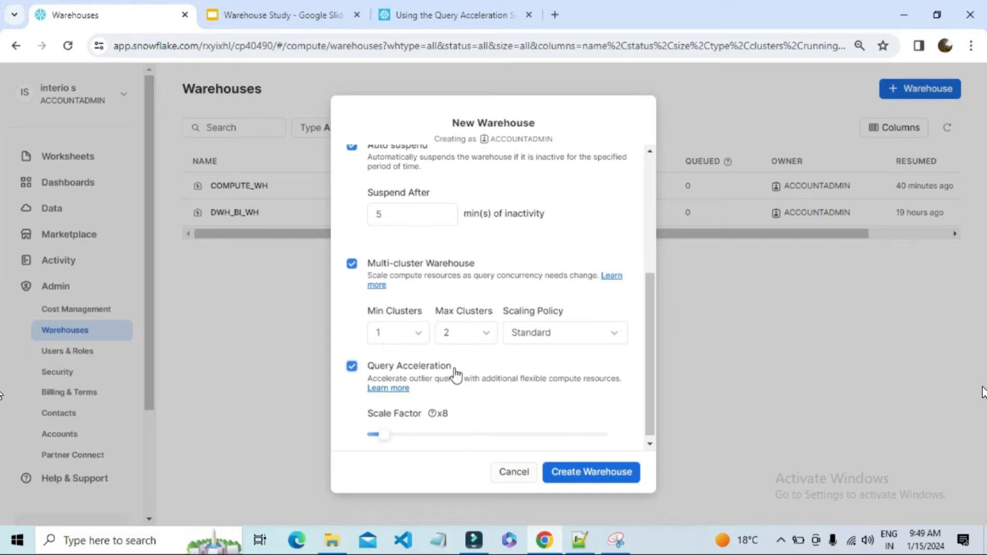
pyautogui.scroll(5, 456, 378)
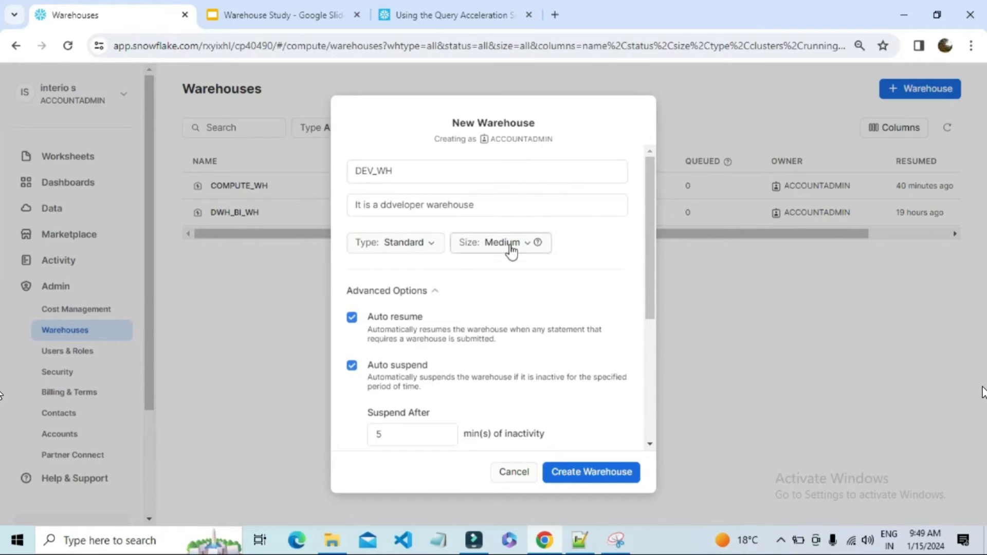
pyautogui.scroll(-5, 545, 341)
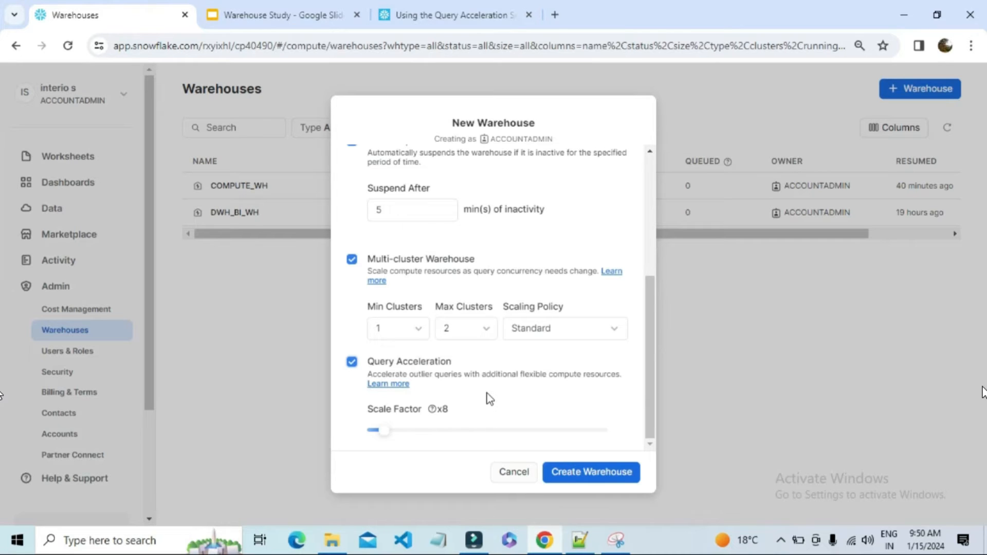
# Review the credits per hour of the Standard warehouse sizes and return to the query acceleration scale factor
pyautogui.scroll(-5, 650, 288)
pyautogui.scroll(8, 656, 309)
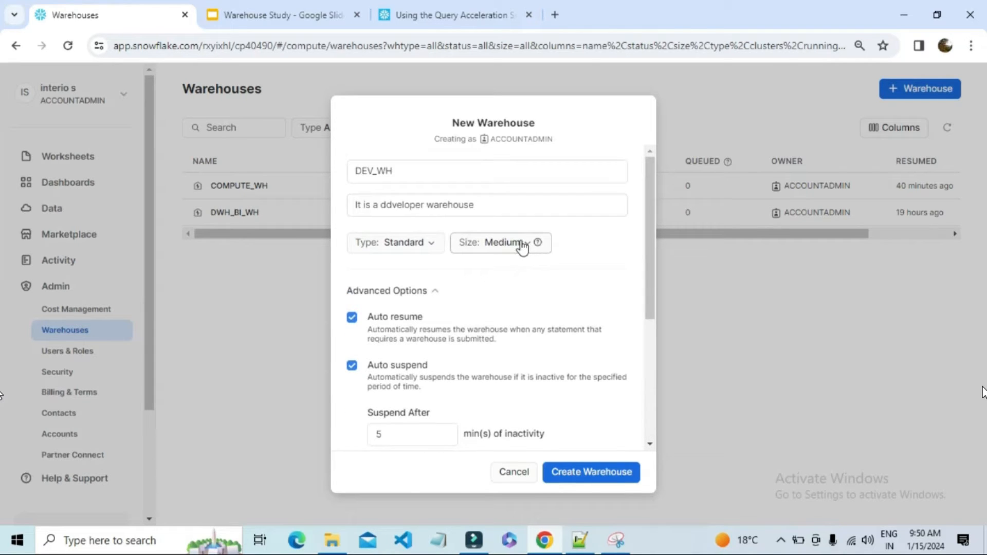
pyautogui.click(523, 247)
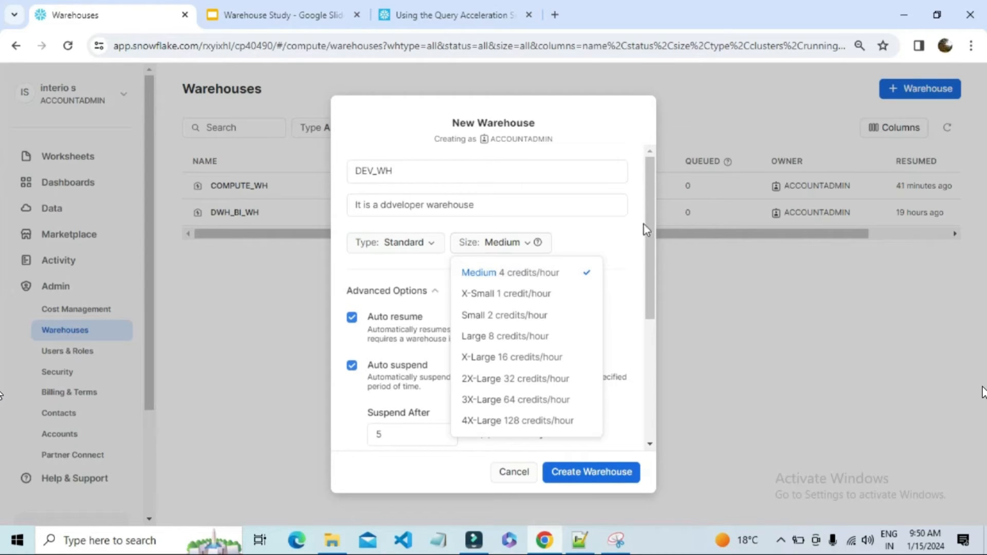
pyautogui.moveTo(648, 225); pyautogui.dragTo(642, 350)
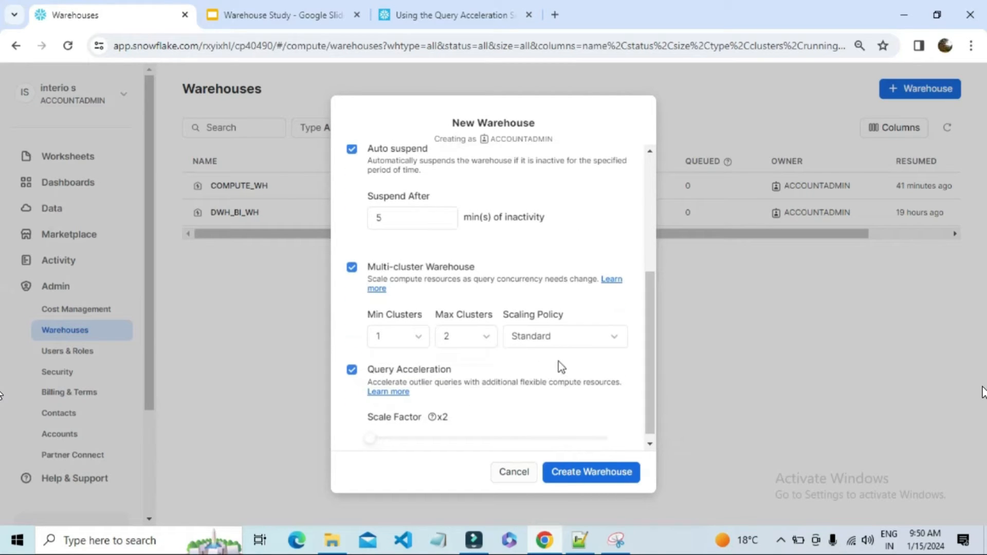